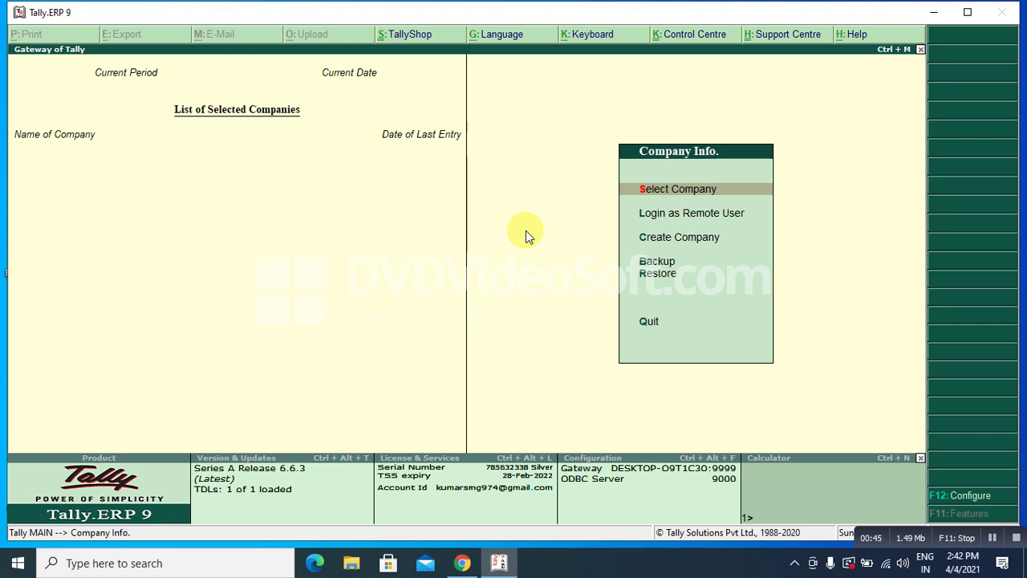
Step: Start a new company named 'Aaa and Co'
key("Down")
key("Down")
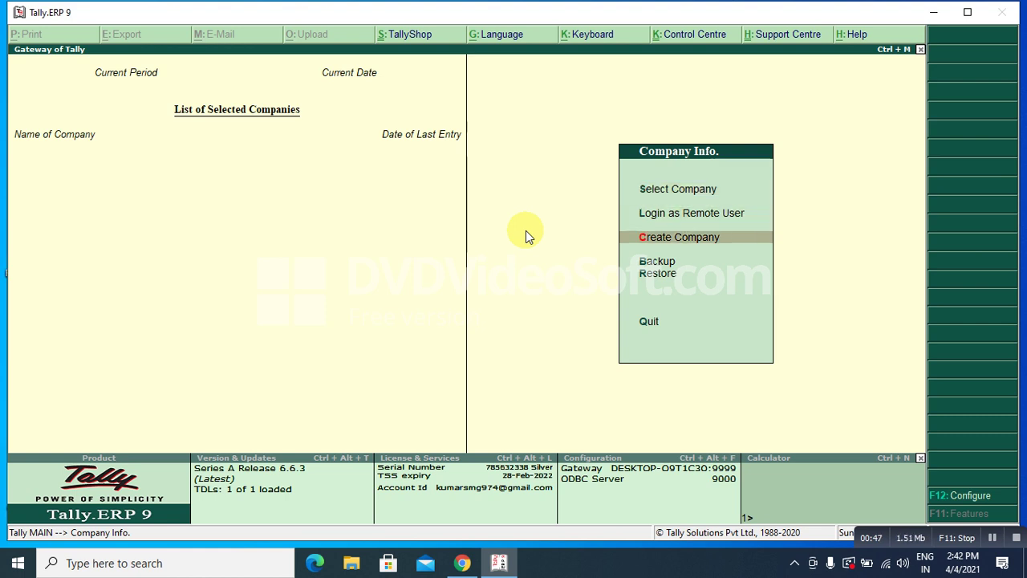
key("Return")
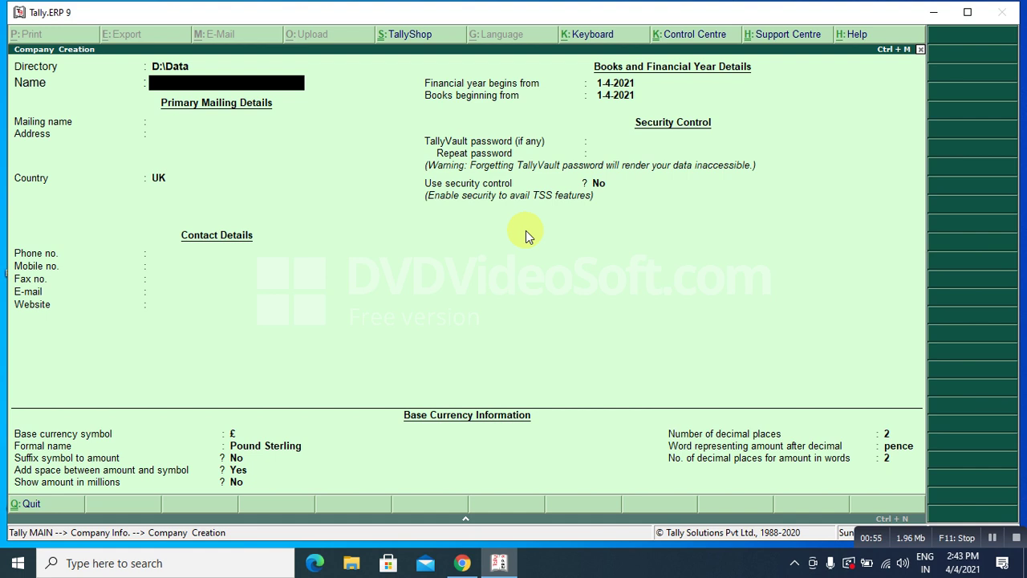
type("Aaa")
type(" and c")
type("o")
key("Return")
key("Return")
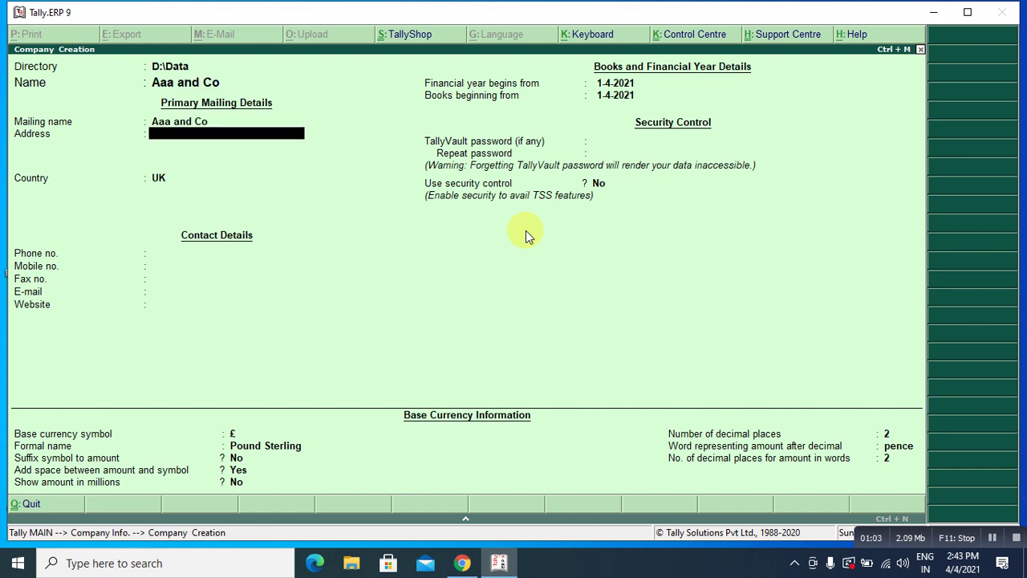
Step: Give the company a Delhi address, country India and state Delhi
type("Deli8")
type("h")
key("BackSpace")
key("BackSpace")
type("hi")
key("Return")
key("Return")
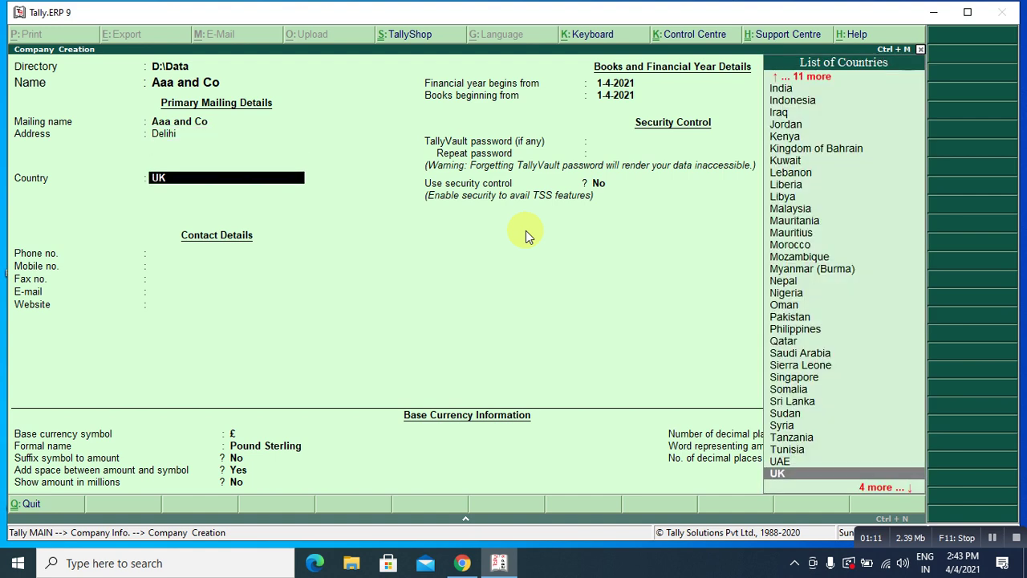
type("in")
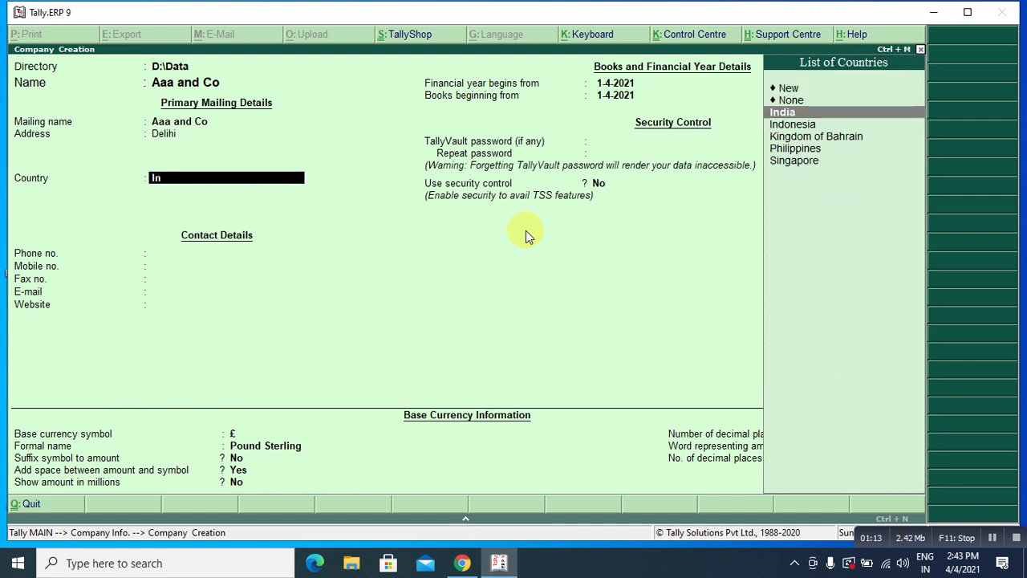
key("Return")
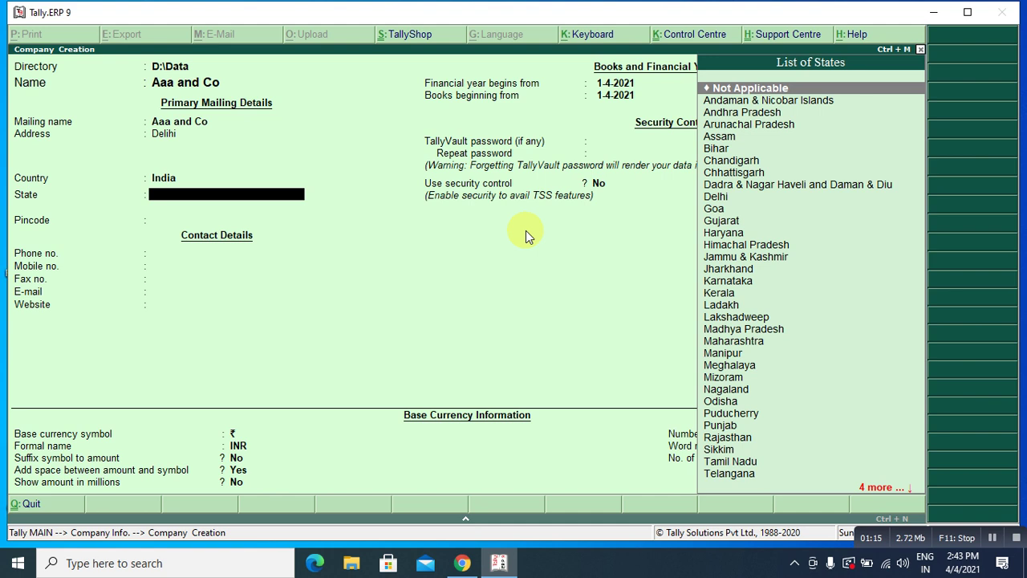
type("de")
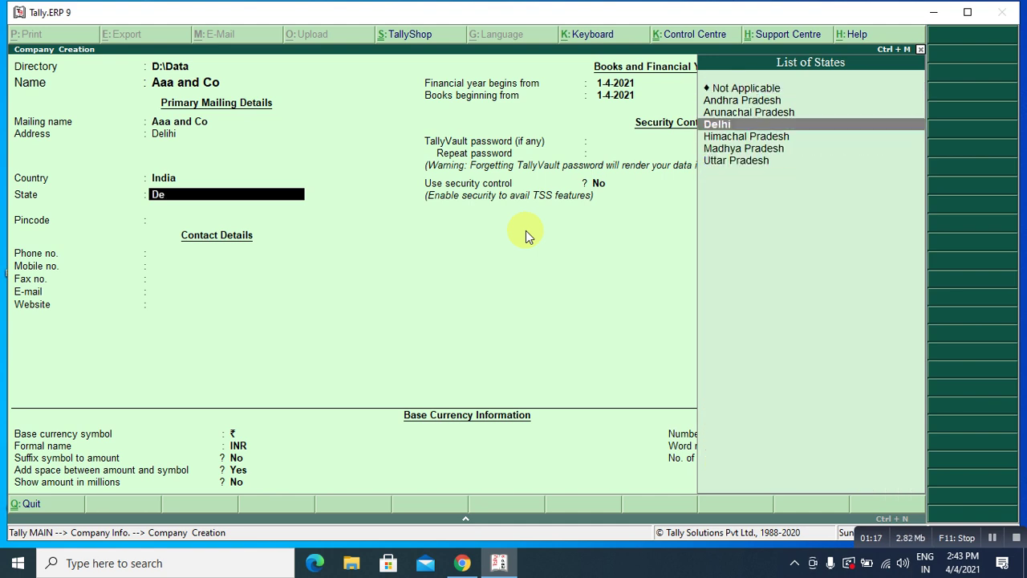
key("Return")
key("Return")
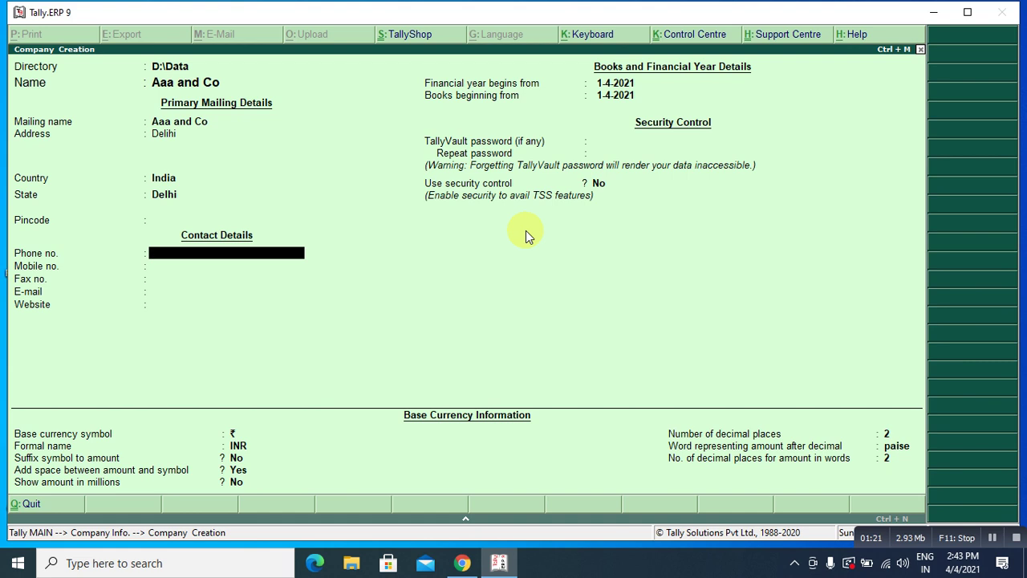
key("Return")
key("Return")
key("Return")
key("Return")
key("Return")
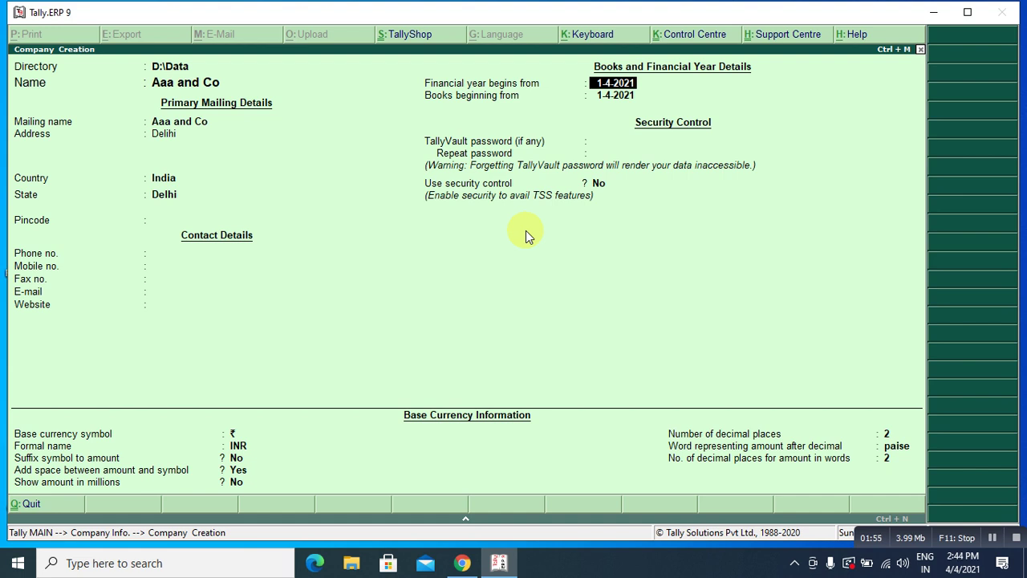
key("Return")
key("Return")
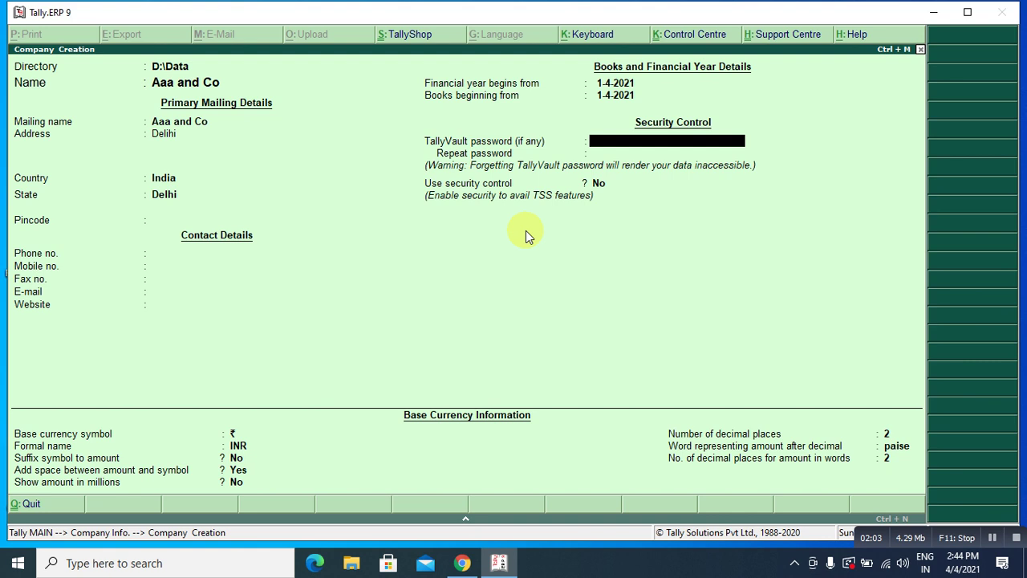
key("Return")
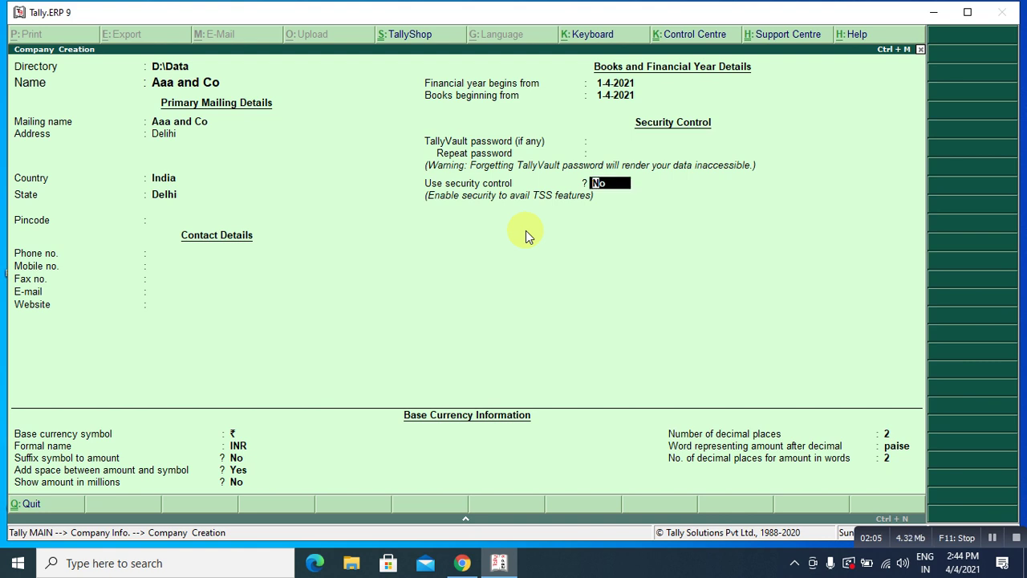
key("Return")
key("Return")
key("Return")
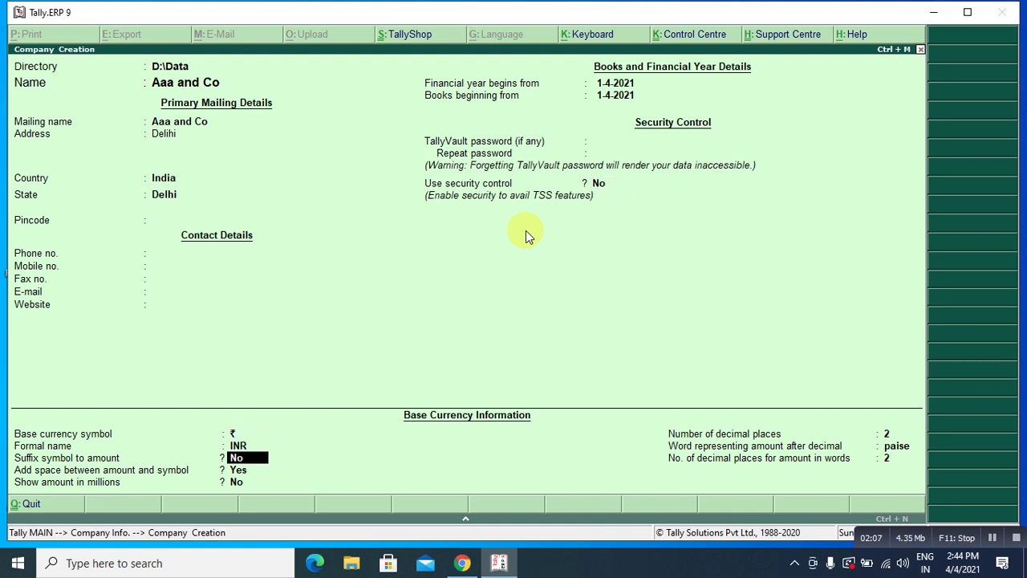
key("Return")
key("Return")
key("Return")
key("Return")
key("Return")
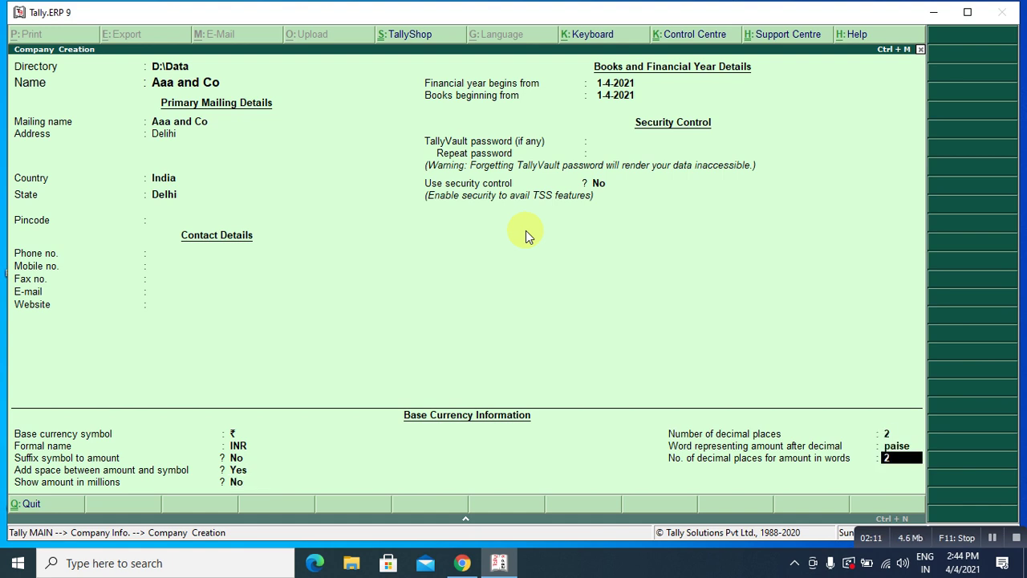
key("Return")
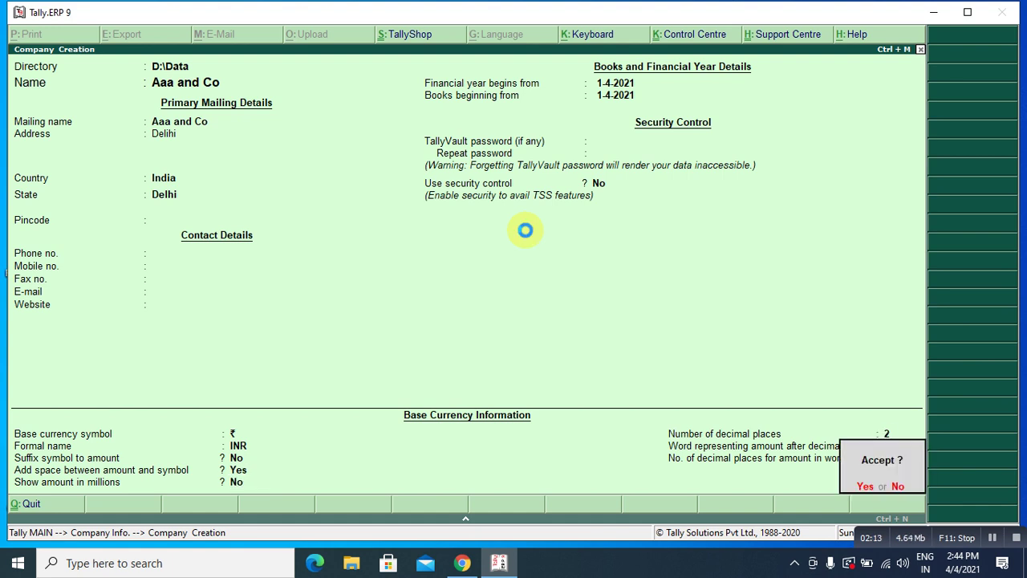